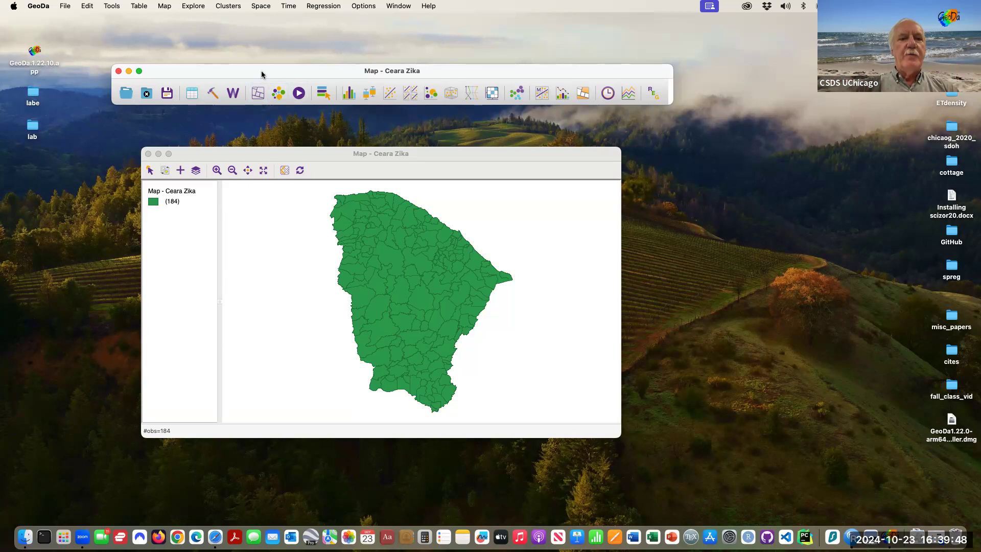
Create a unique values map of the zika_d variable.
left_click(258, 93)
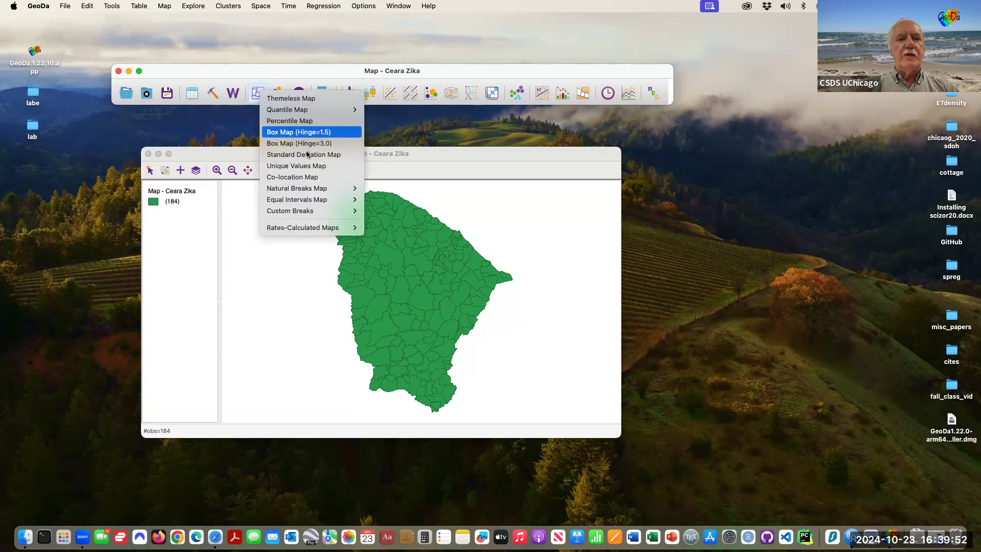
left_click(331, 167)
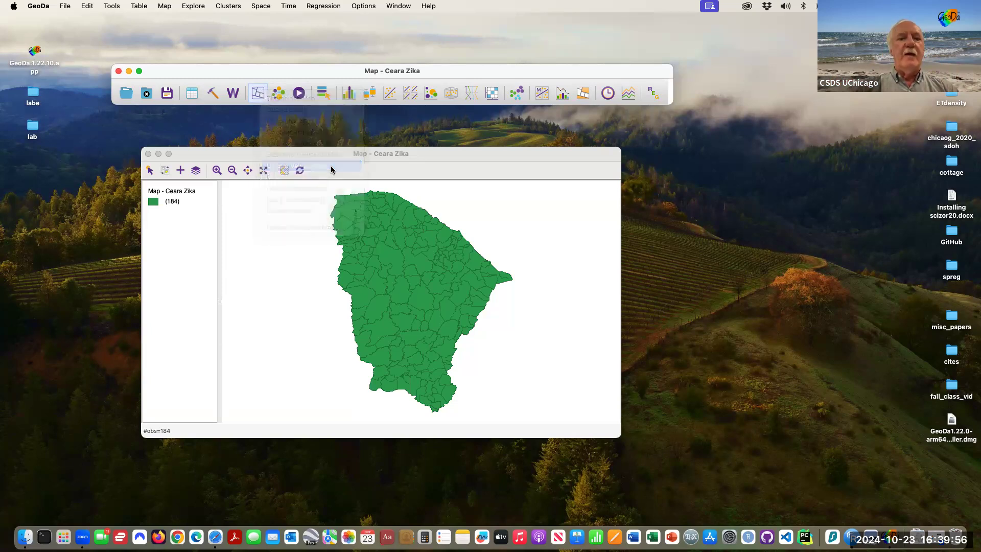
scroll(470, 227, "down", 4)
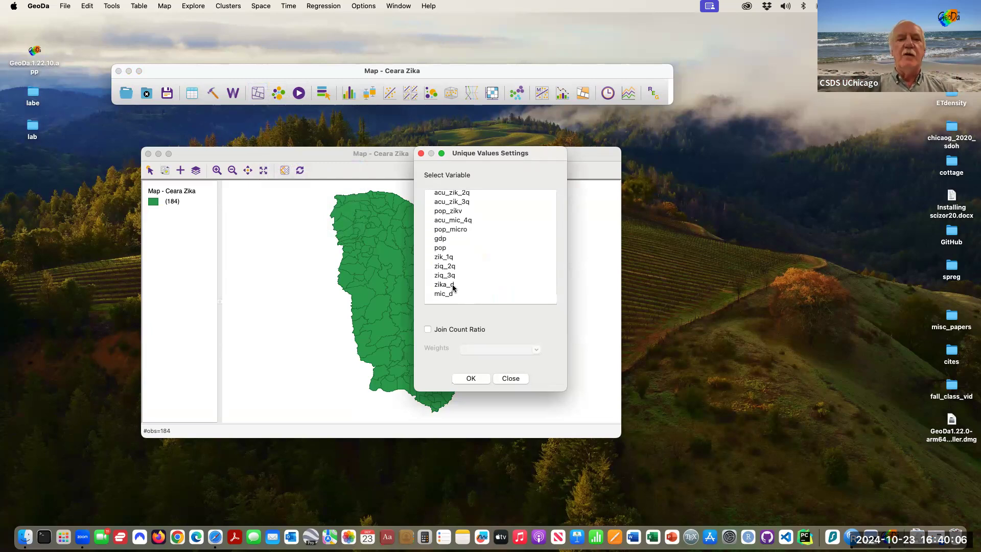
left_click(453, 286)
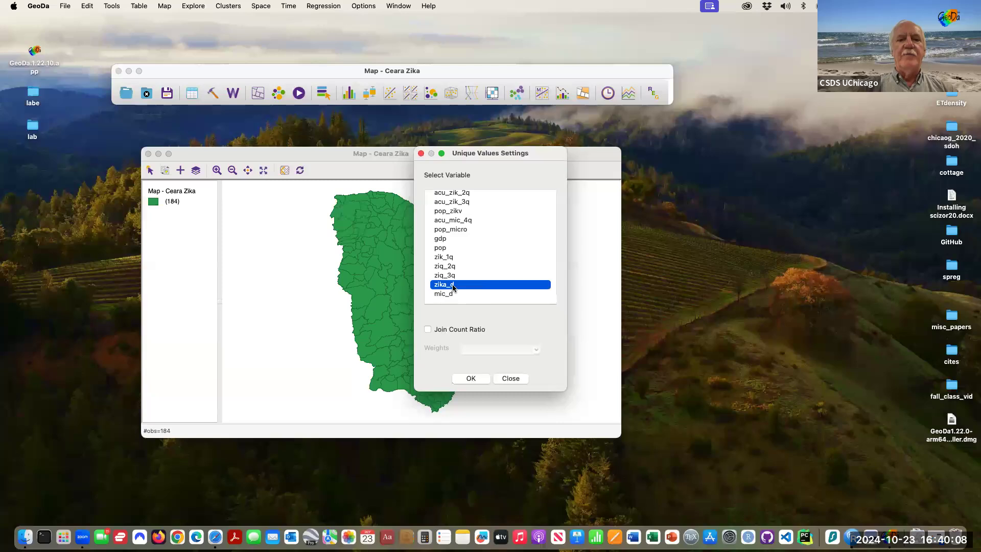
left_click(470, 378)
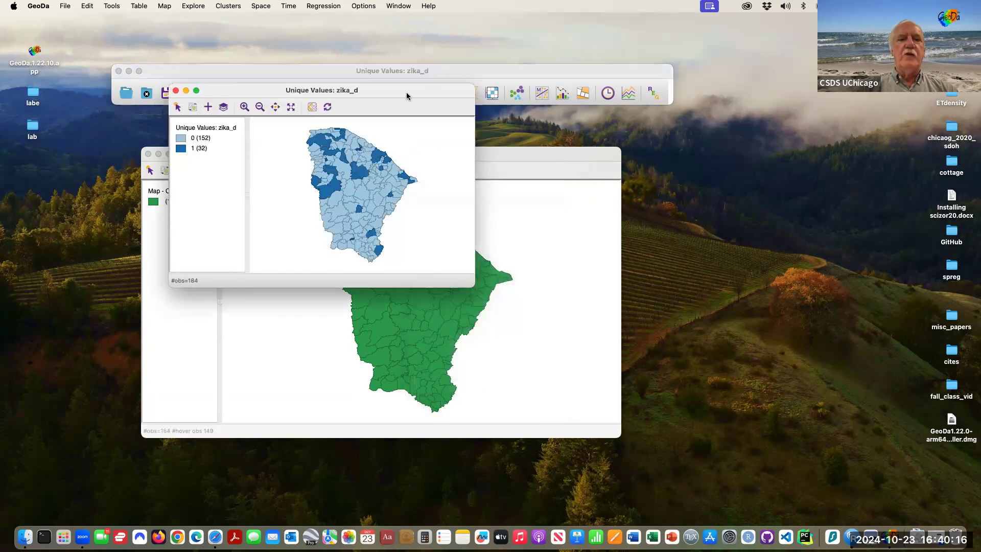
Reposition and enlarge the zika_d unique values map window.
left_click_drag(406, 92, 335, 138)
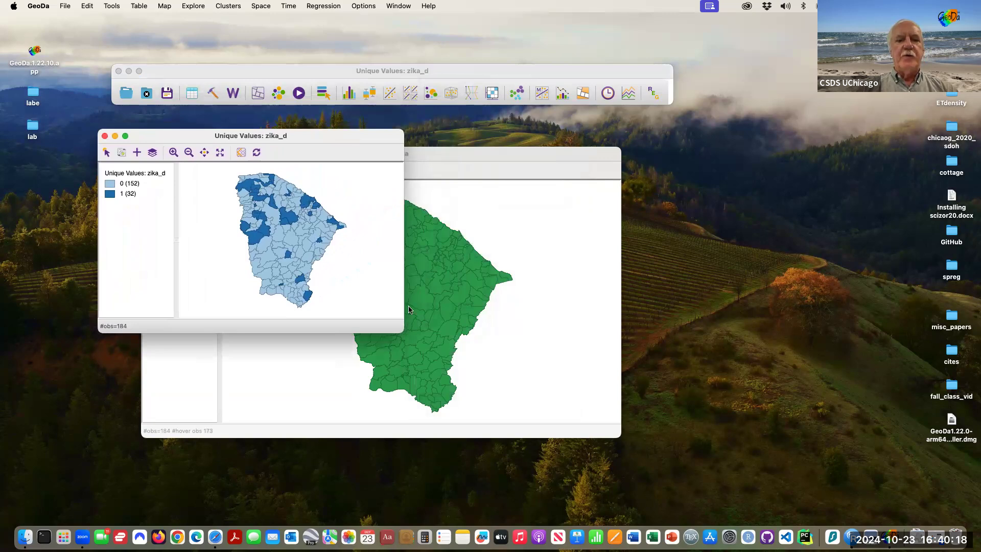
left_click_drag(402, 332, 474, 455)
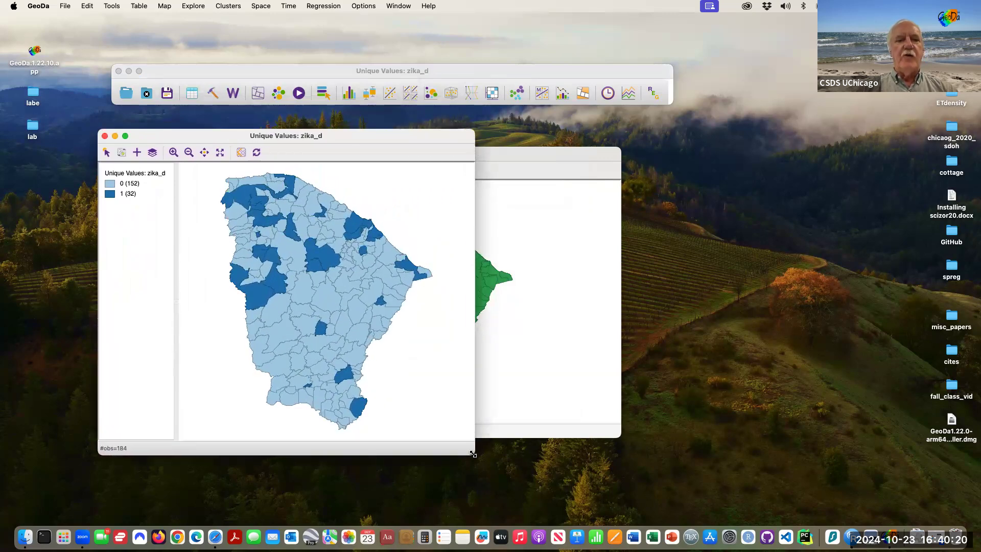
left_click_drag(379, 138, 350, 119)
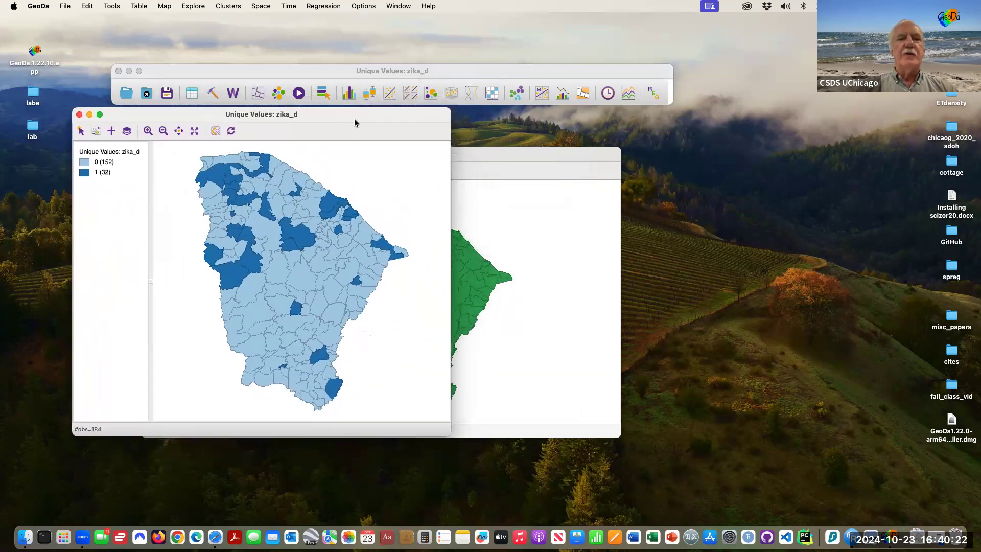
Create a second unique values map of the mic_d variable.
left_click(519, 152)
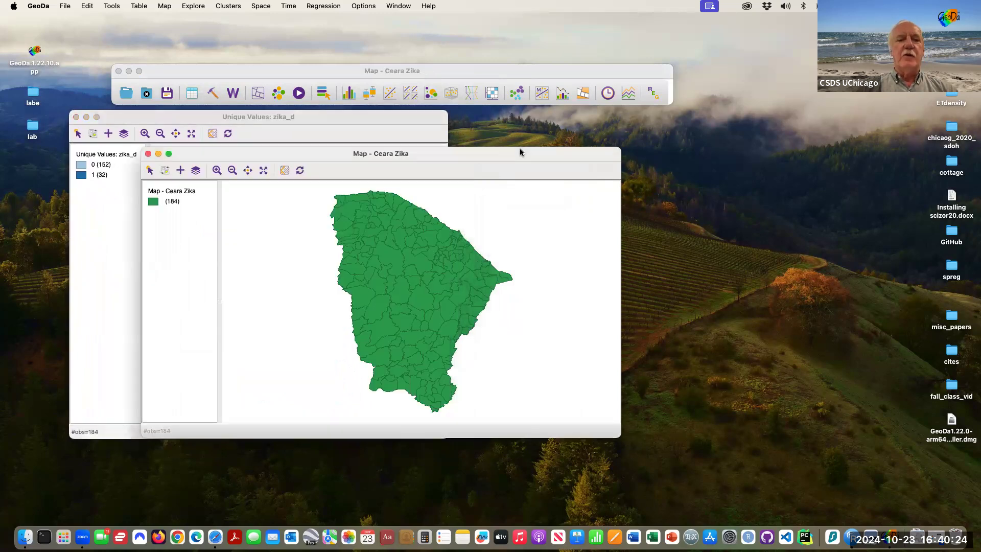
left_click(333, 117)
left_click(259, 92)
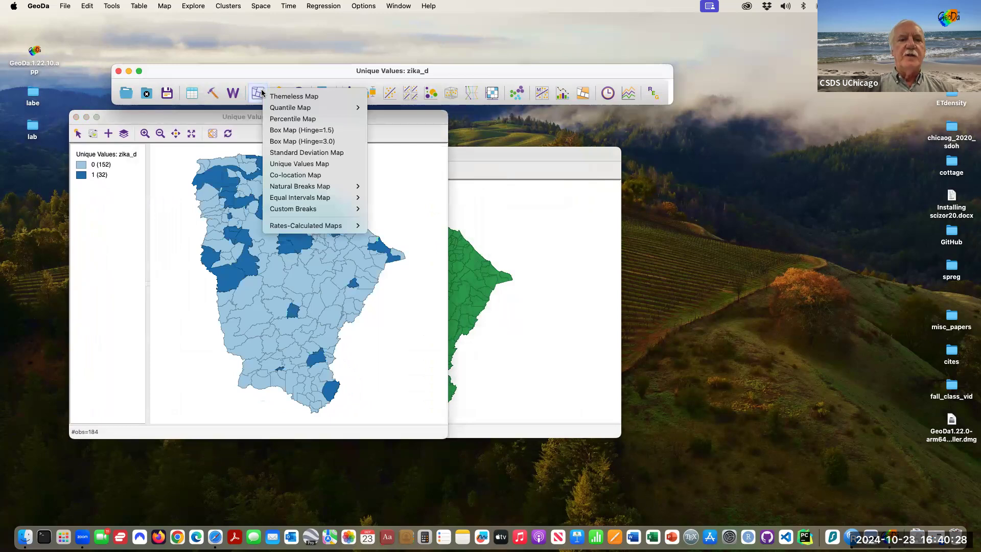
left_click(311, 168)
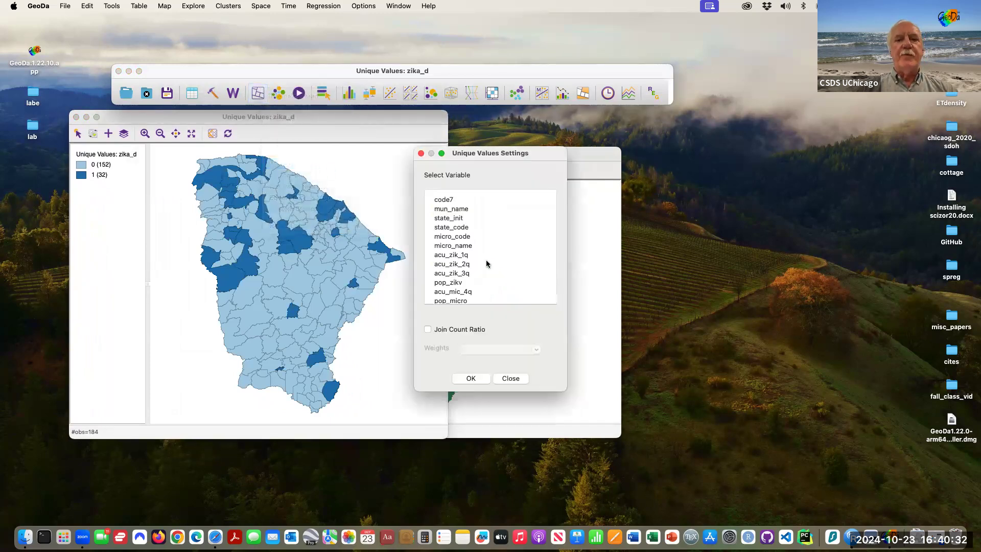
scroll(486, 260, "down", 5)
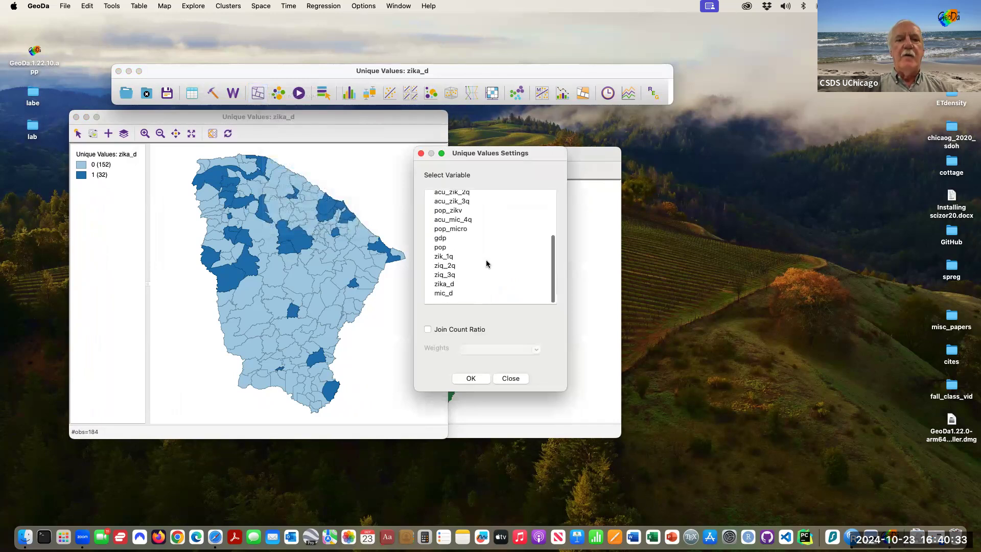
left_click(453, 294)
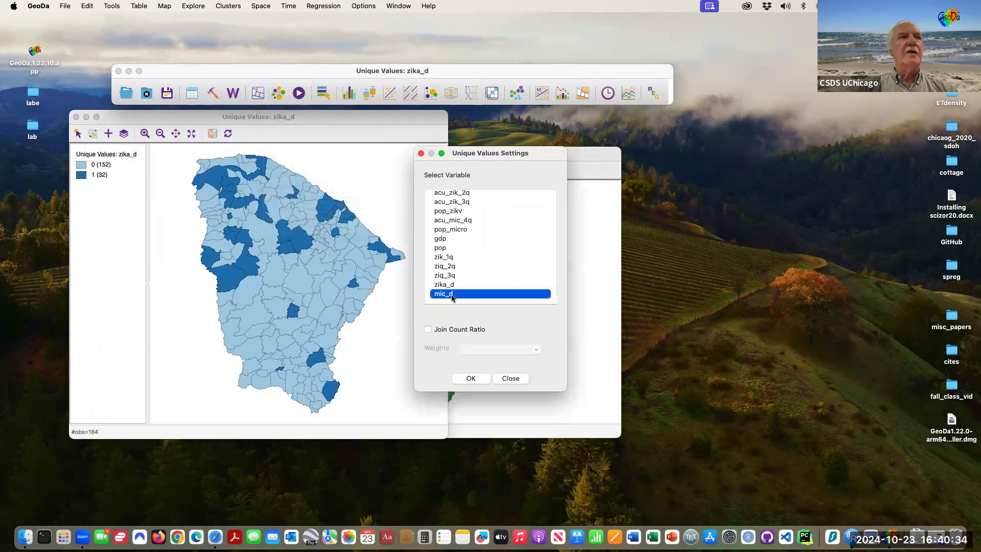
left_click(484, 379)
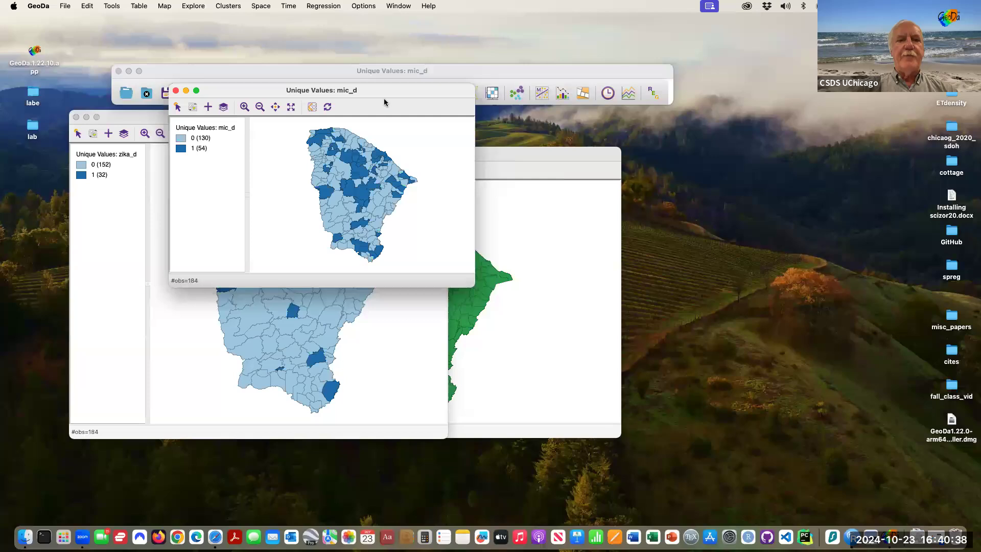
Move the mic_d map window beside the zika_d map and enlarge it.
left_click_drag(386, 92, 650, 117)
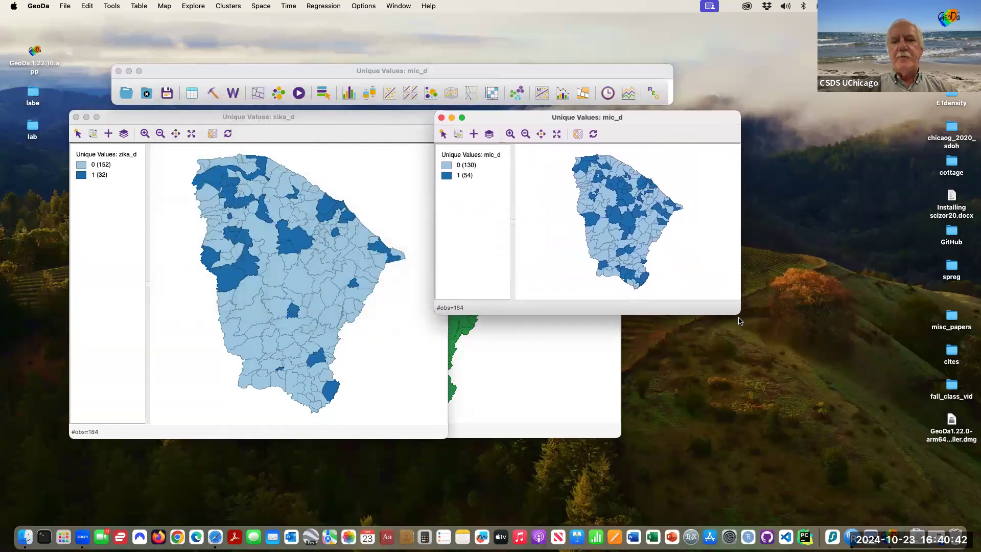
left_click_drag(739, 315, 849, 439)
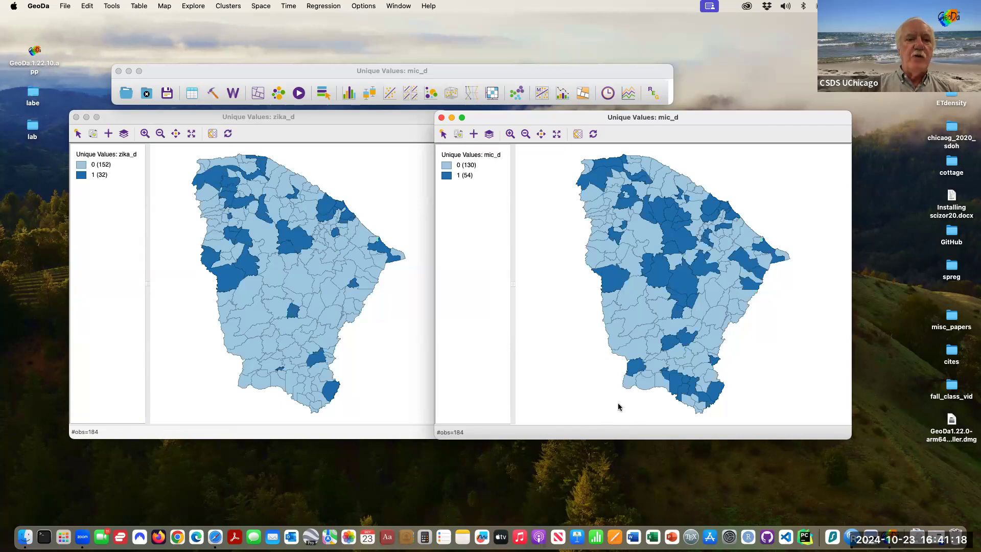
Set the fill color for category 0 in the zika_d map to White.
right_click(83, 167)
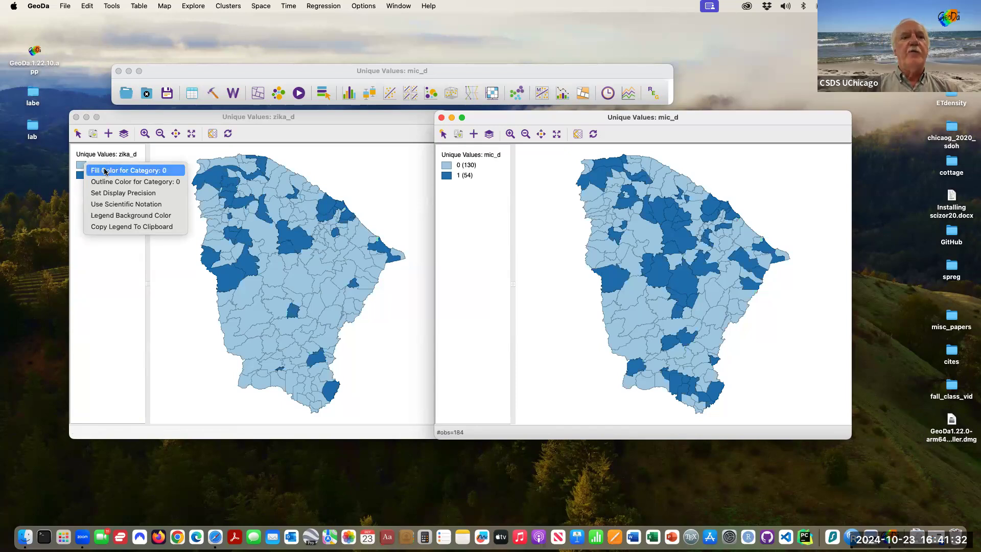
left_click(105, 171)
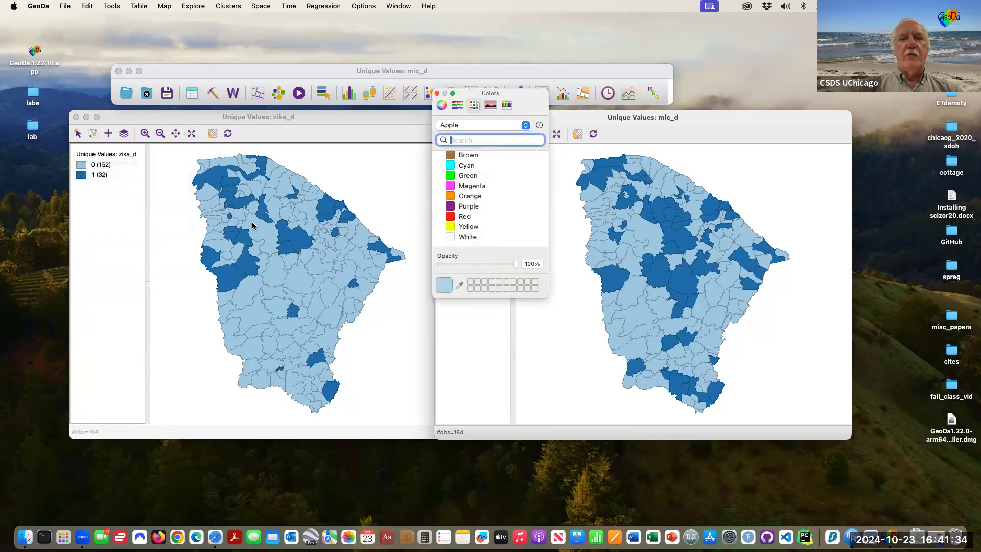
left_click(451, 236)
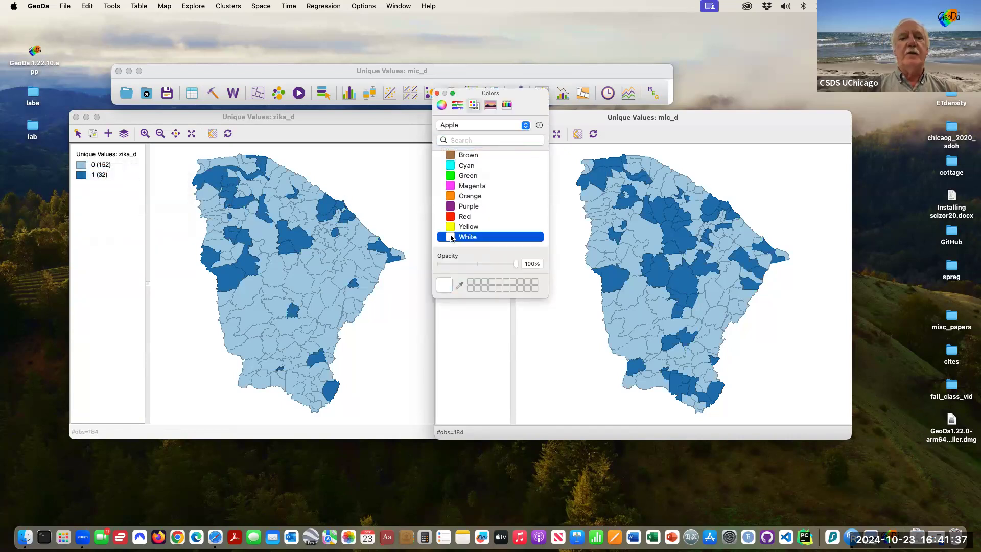
left_click(437, 94)
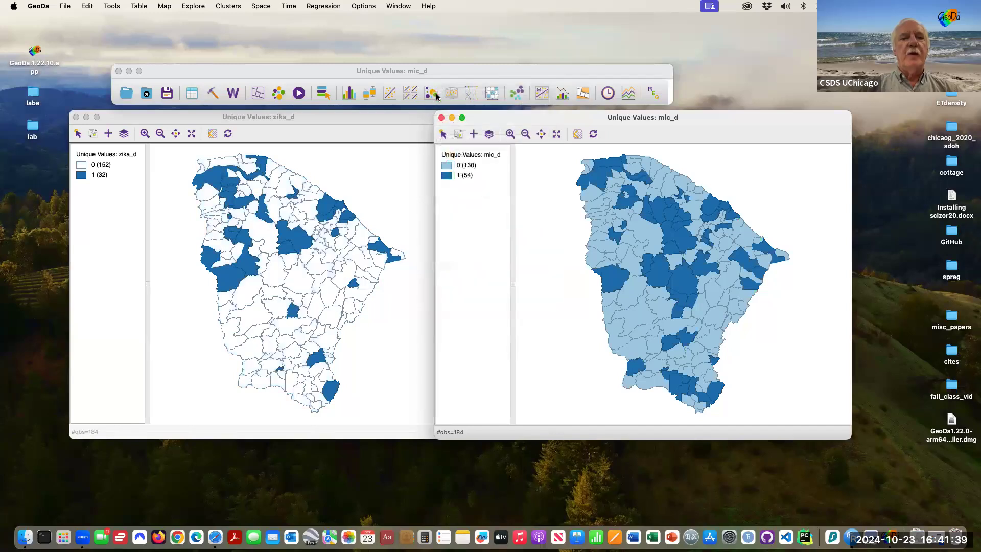
Set the fill color for category 0 in the mic_d map to White.
right_click(447, 168)
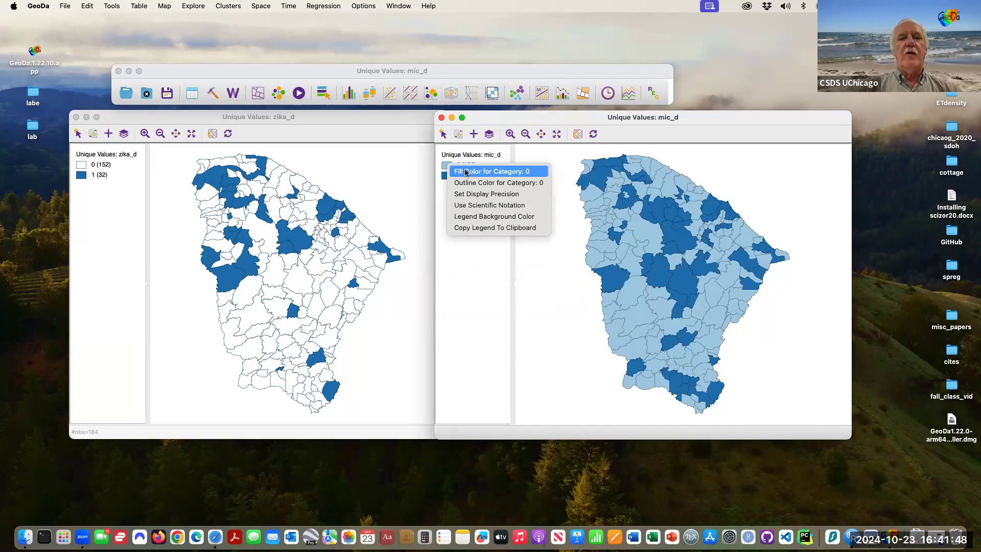
left_click(466, 171)
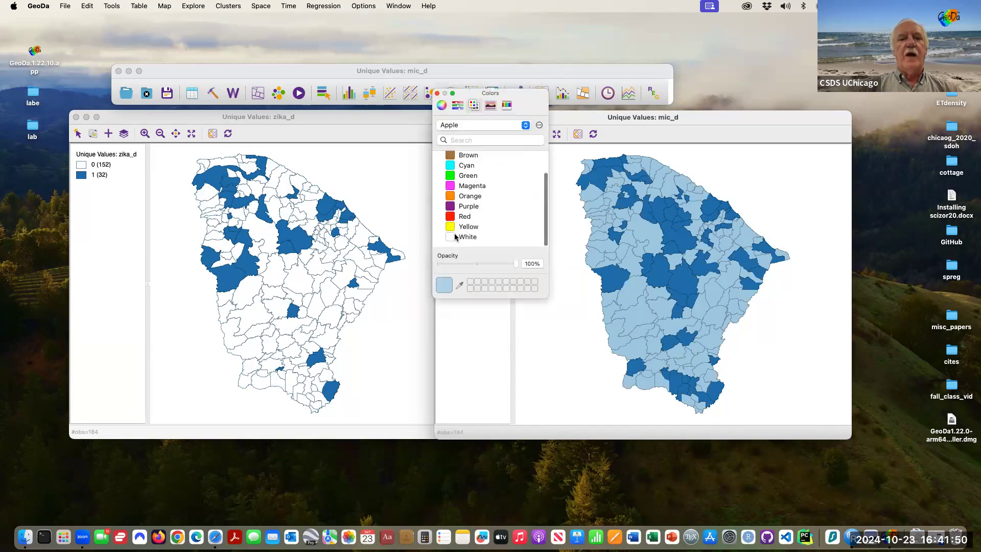
left_click(460, 237)
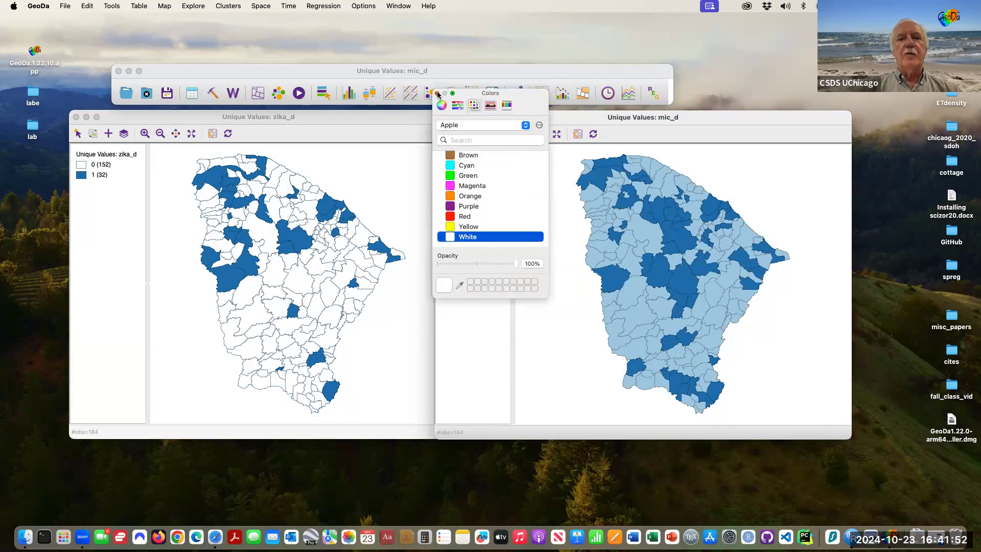
left_click(437, 94)
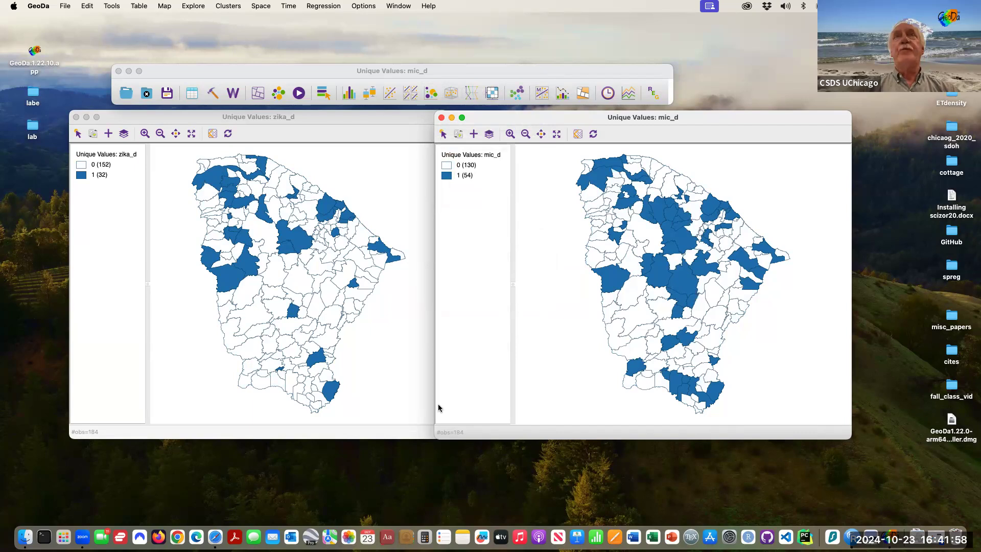
Select the category 1 areas of zika_d, then of mic_d, to compare them across the linked maps, then clear the selection.
left_click(81, 175)
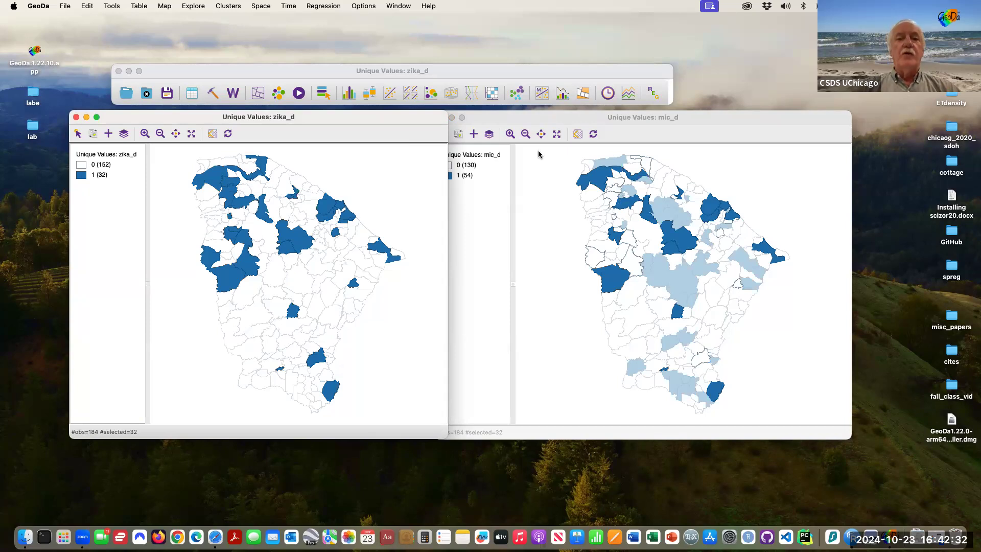
left_click(533, 118)
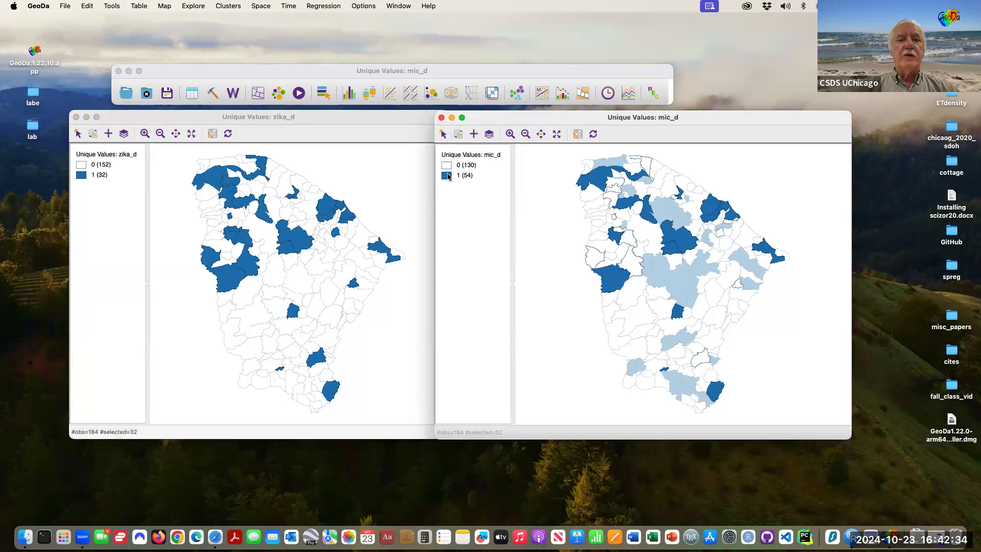
left_click(448, 175)
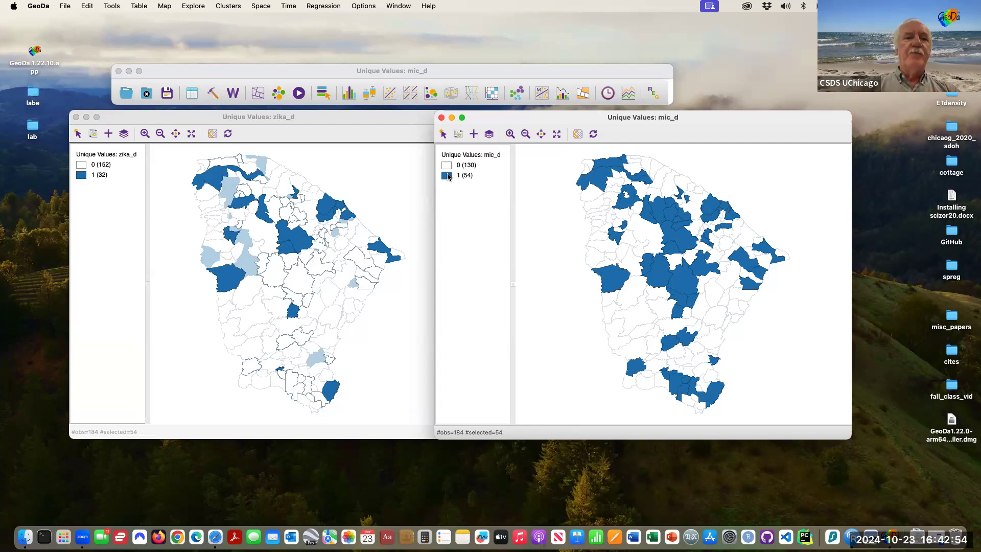
left_click(368, 170)
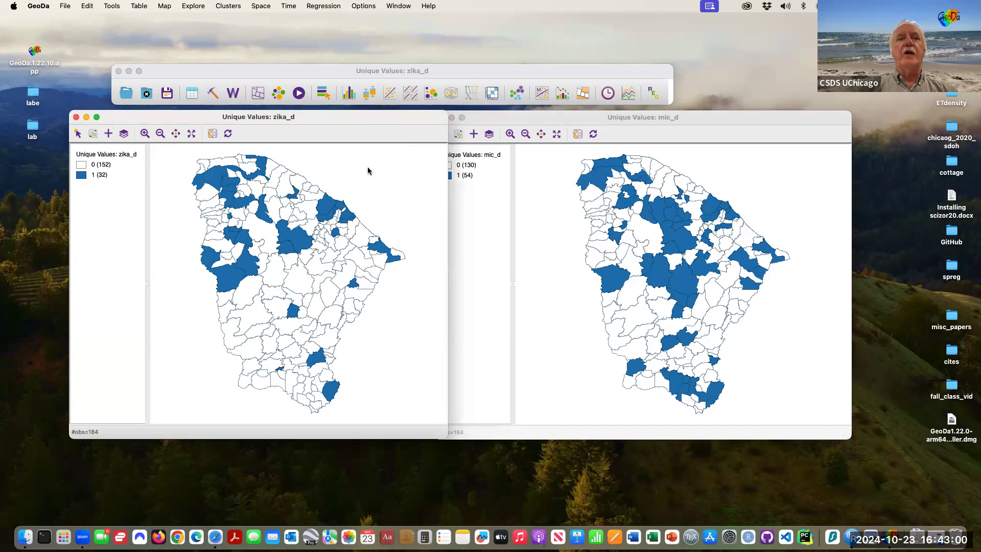
Create a Co-location Map of zika_d and mic_d using the Unique Values color scheme.
left_click(258, 94)
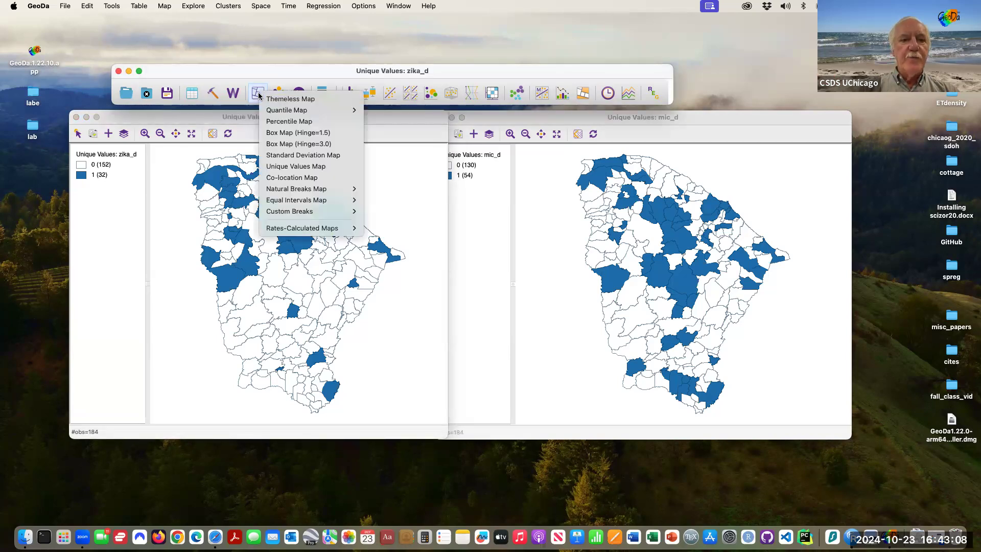
left_click(325, 178)
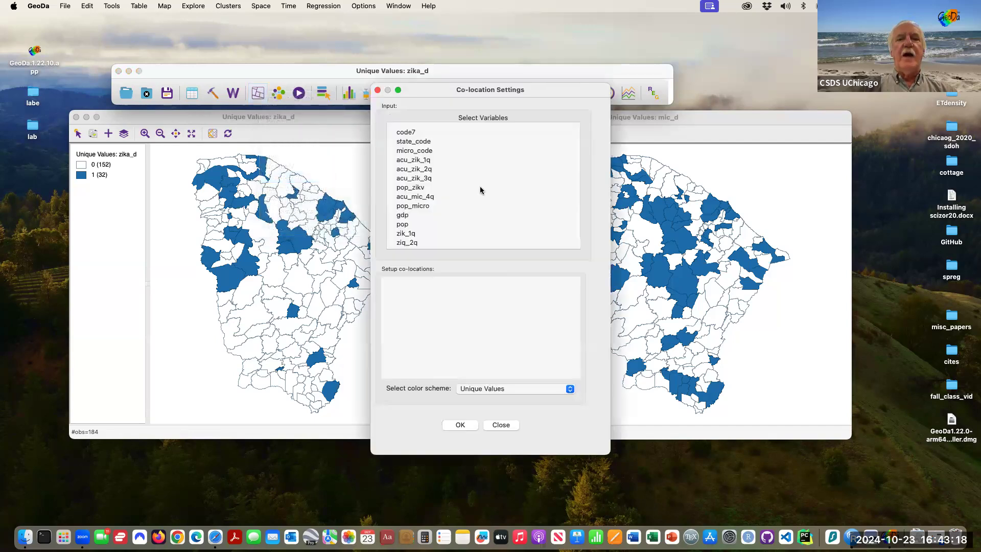
scroll(479, 190, "down", 3)
scroll(479, 190, "down", 2)
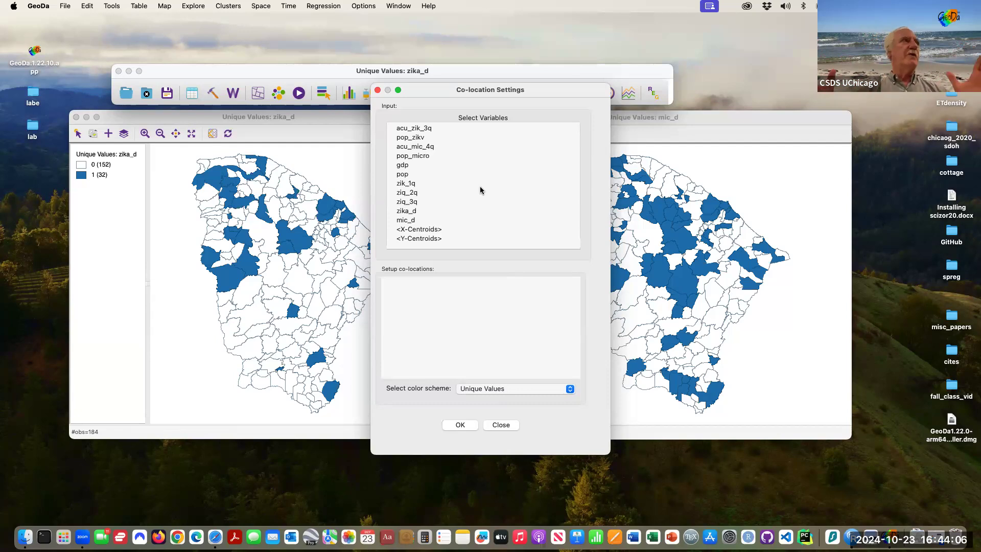
left_click(420, 211)
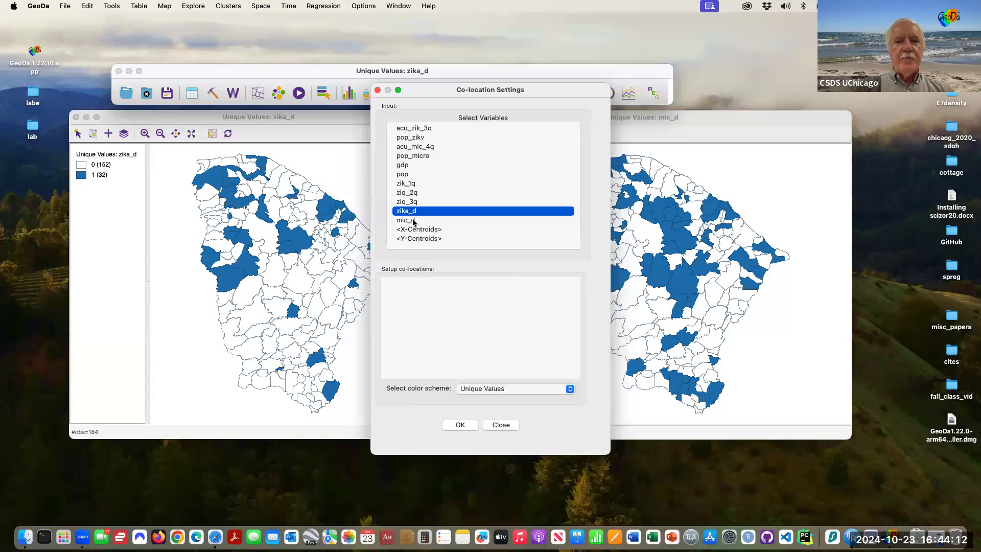
left_click(413, 220, "super")
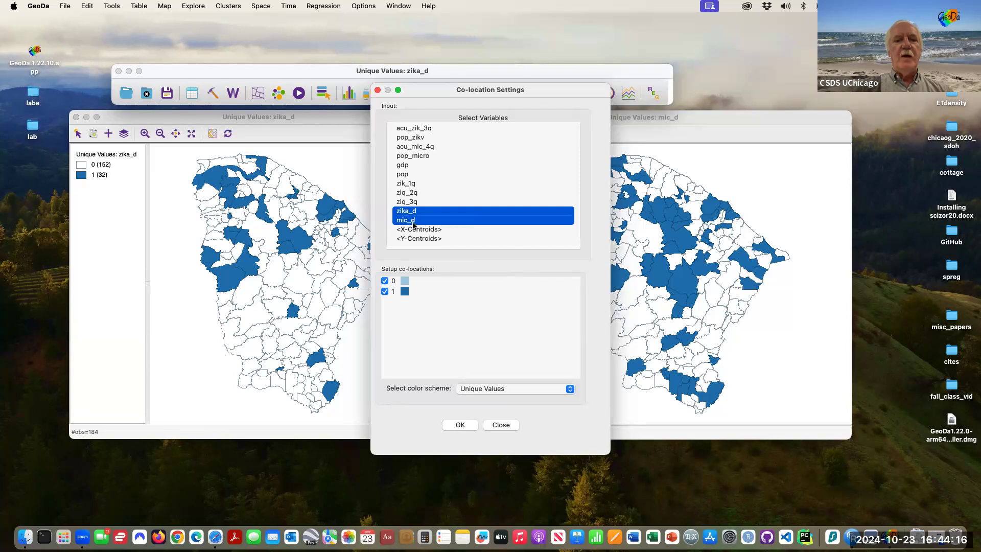
left_click(570, 389)
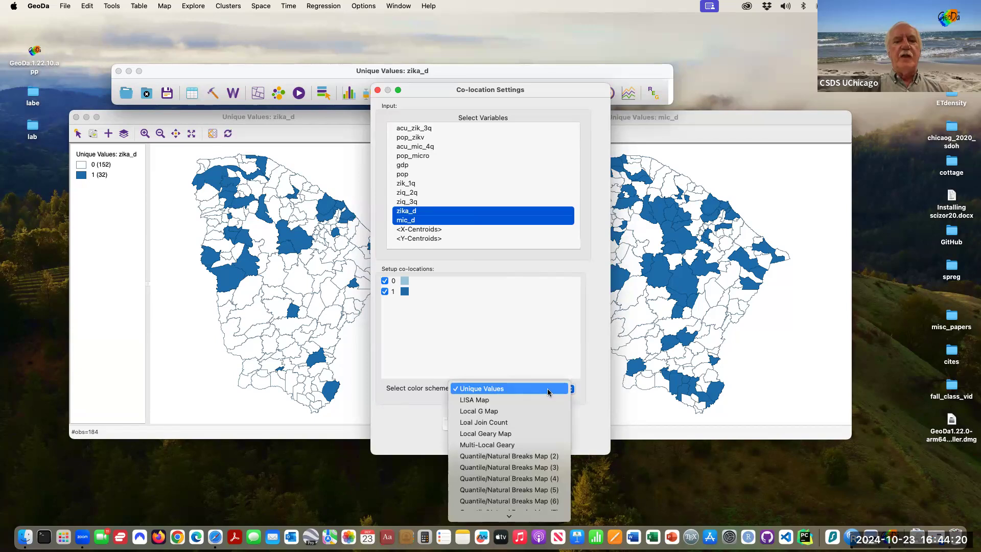
left_click(548, 391)
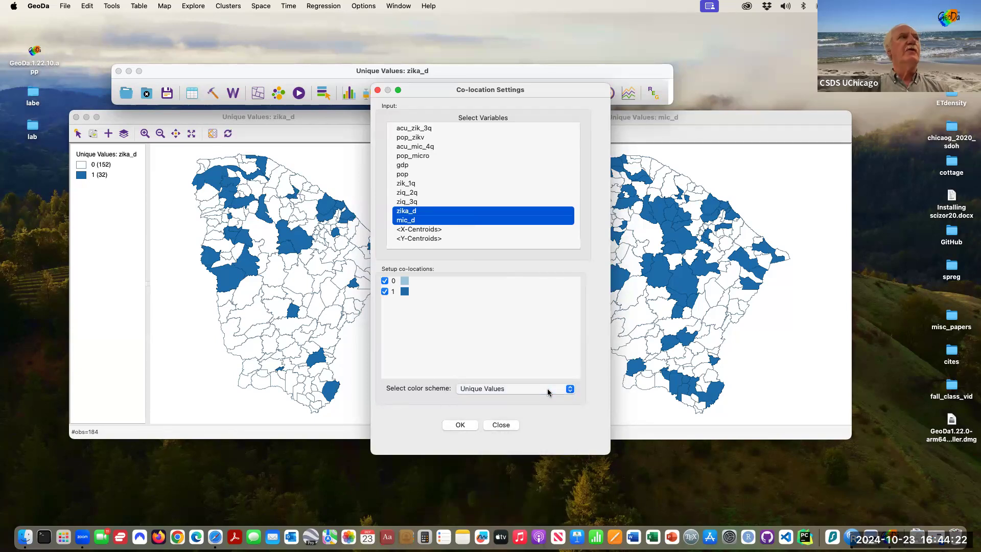
left_click(461, 425)
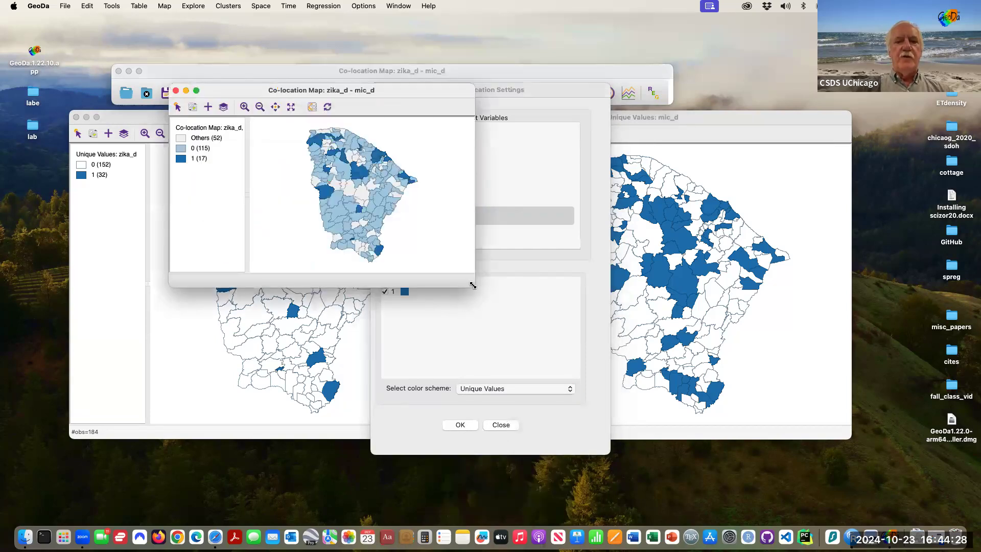
Enlarge the co-location map window and highlight its category 1 municipalities.
left_click_drag(472, 285, 674, 431)
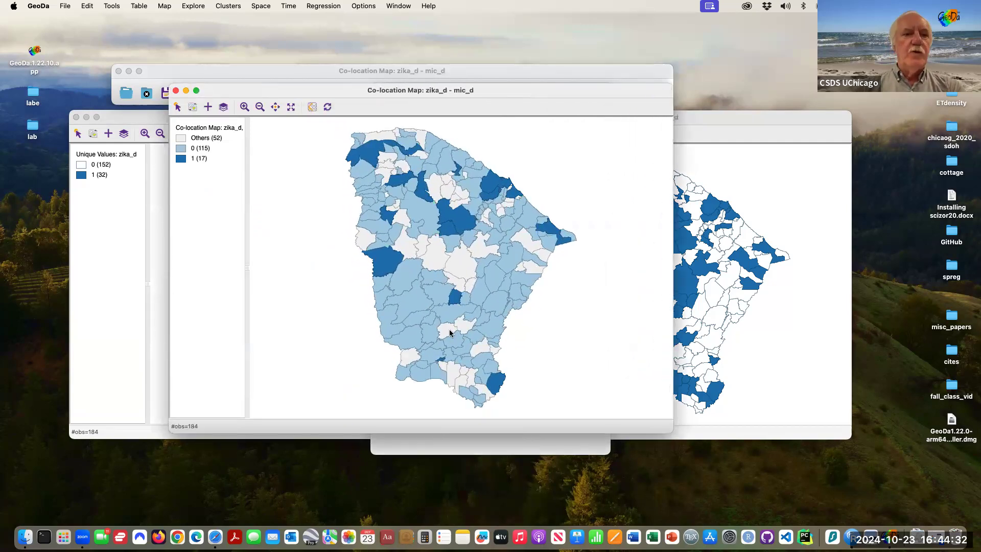
left_click(180, 159)
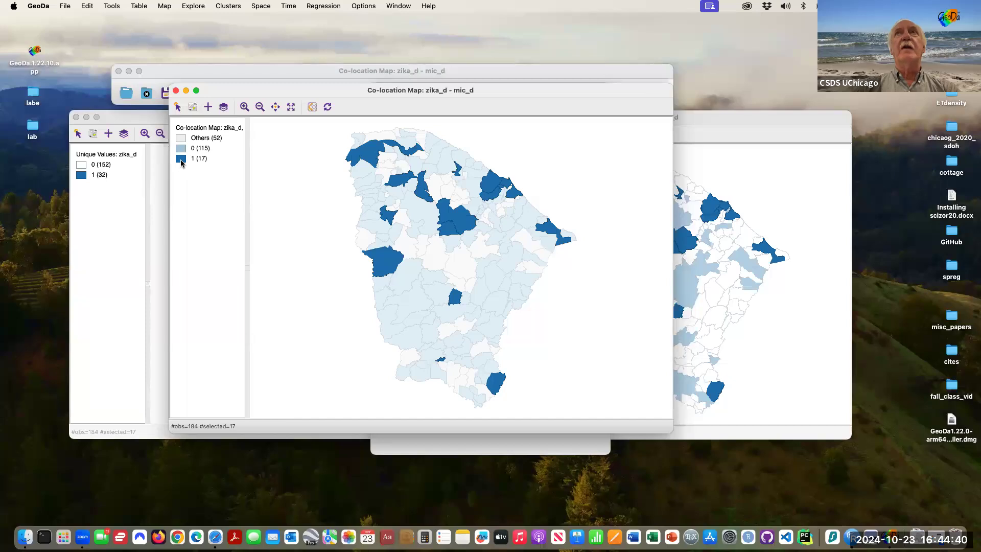
Close the Co-location Settings dialog behind the co-location map and move the map window back up.
left_click_drag(239, 92, 247, 223)
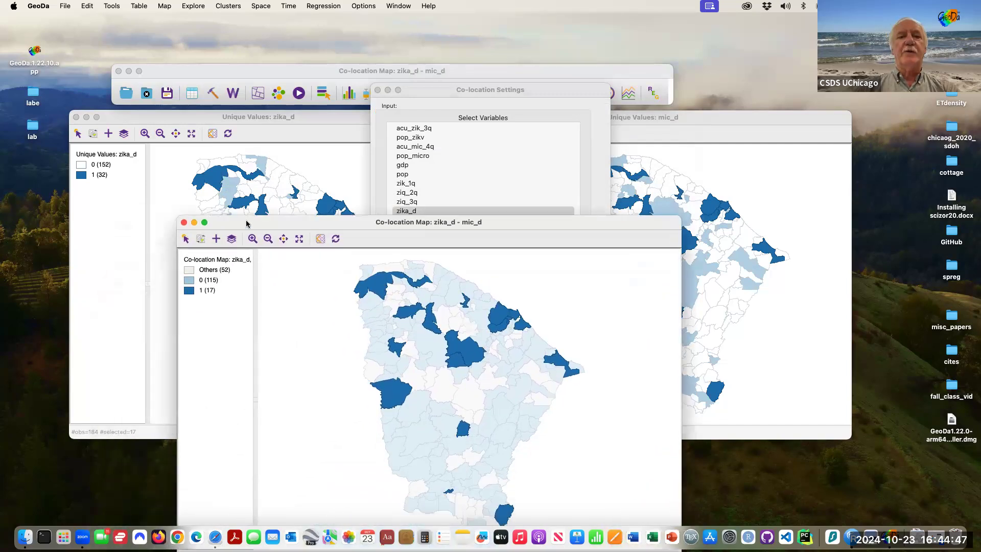
left_click(377, 90)
left_click_drag(352, 225, 379, 72)
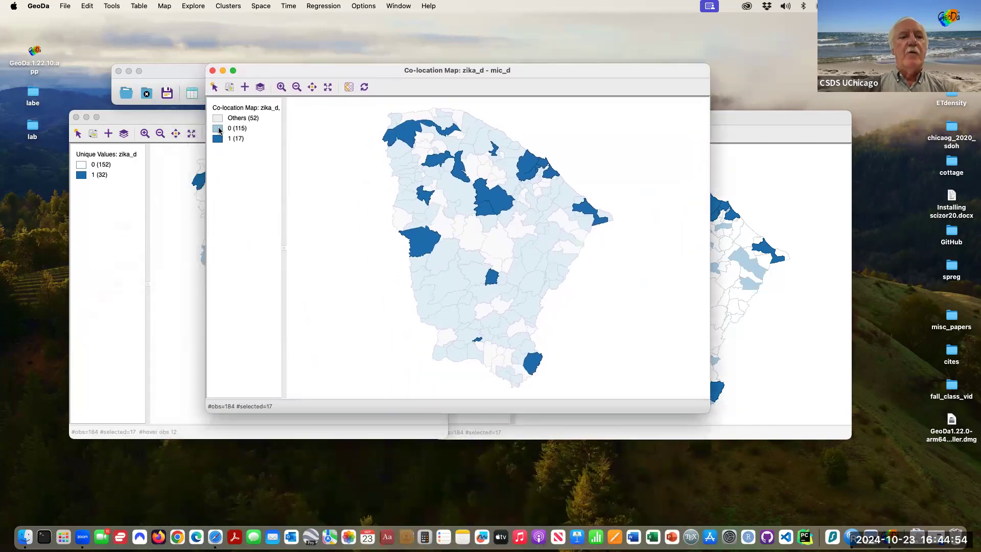
Select the category 0 areas of the co-location map and compare them with the linked unique values maps.
left_click(219, 130)
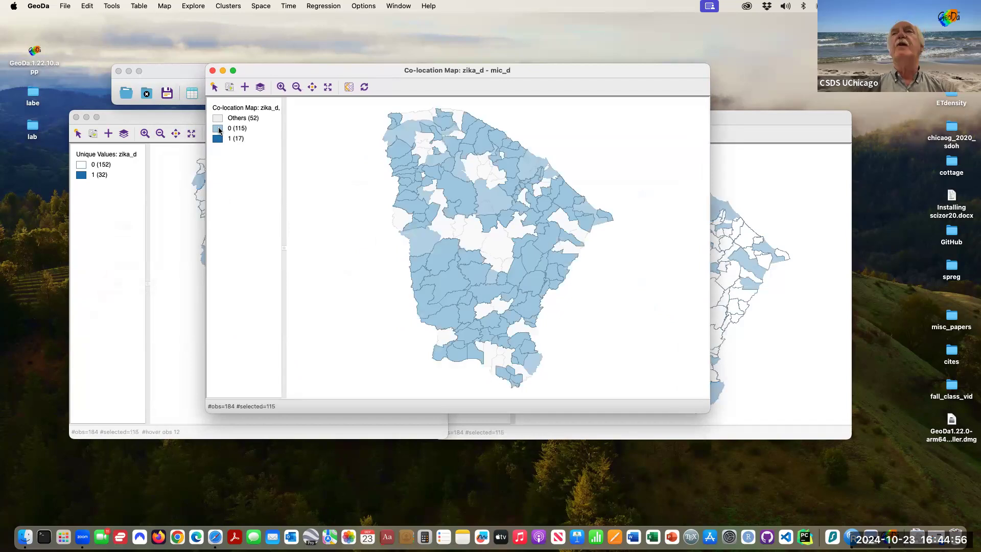
left_click_drag(271, 75, 256, 347)
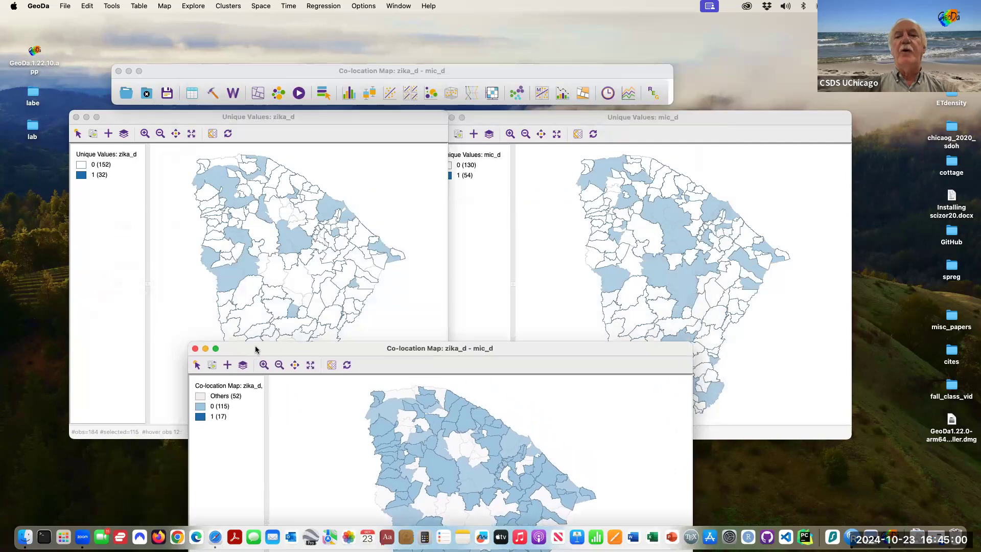
left_click_drag(255, 348, 302, 79)
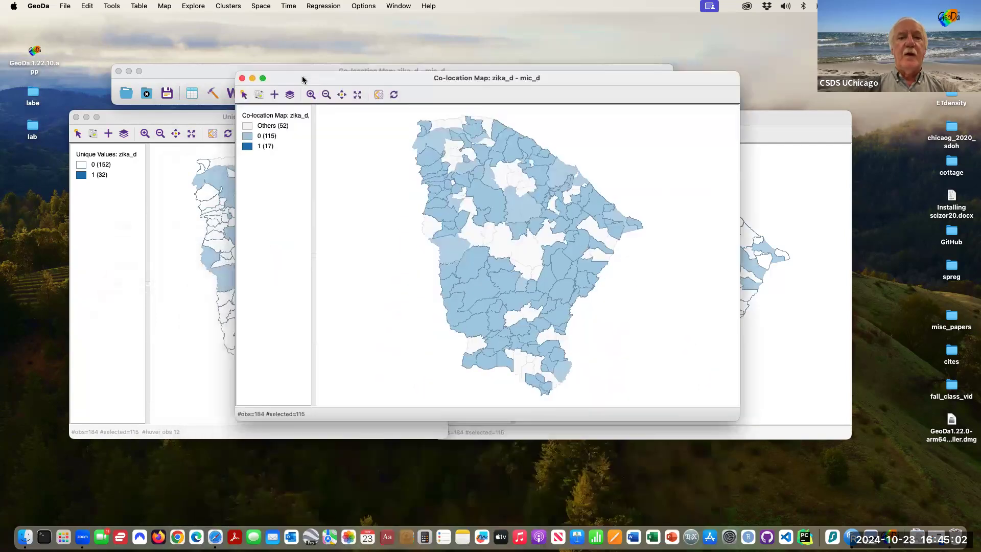
Select the Others category in the co-location map, compare it with the linked maps, then clear the selection.
left_click(248, 127)
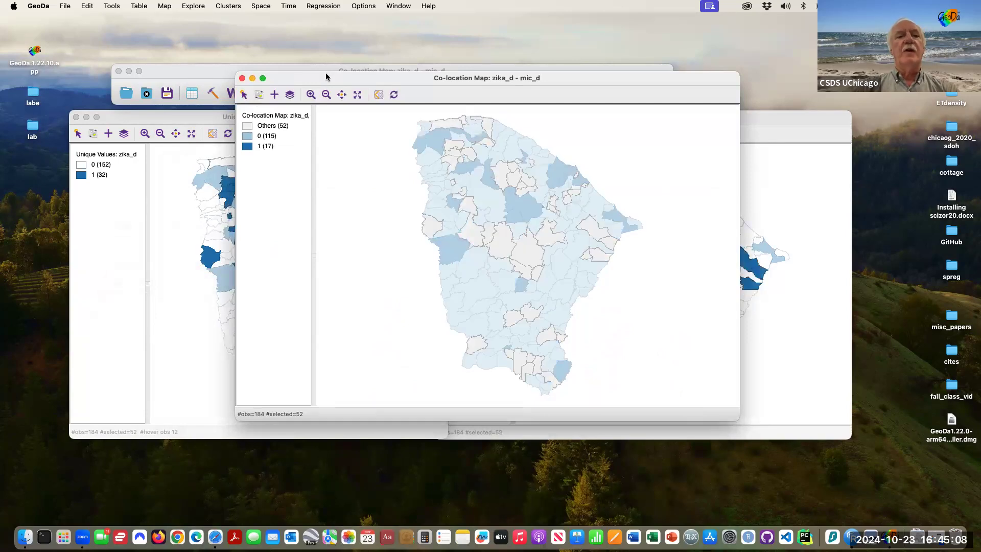
left_click_drag(327, 78, 283, 251)
left_click_drag(287, 207, 290, 107)
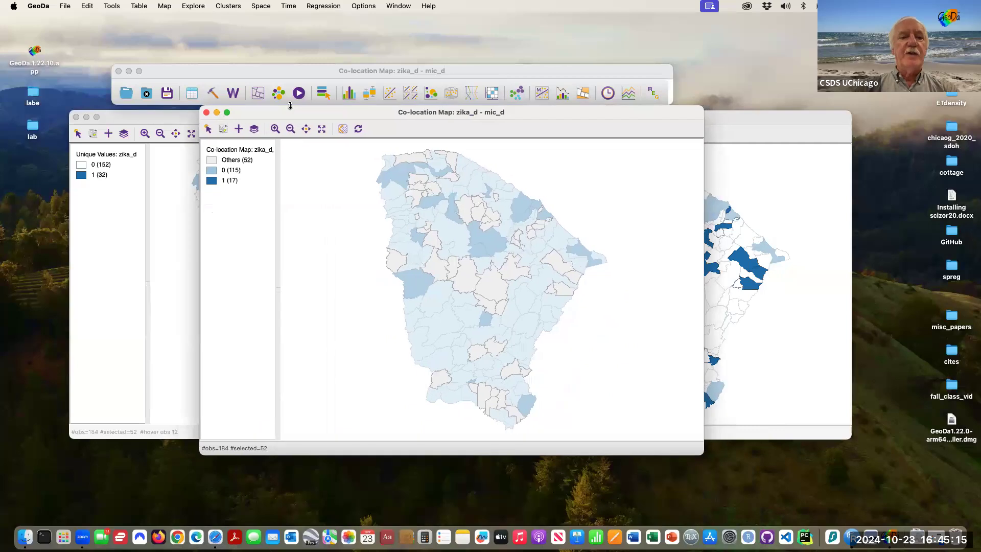
left_click(314, 177)
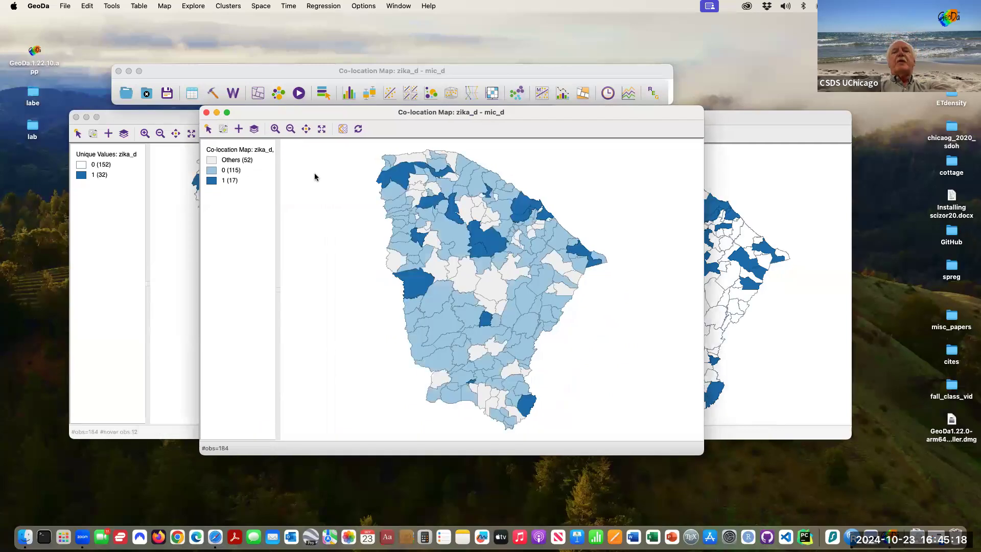